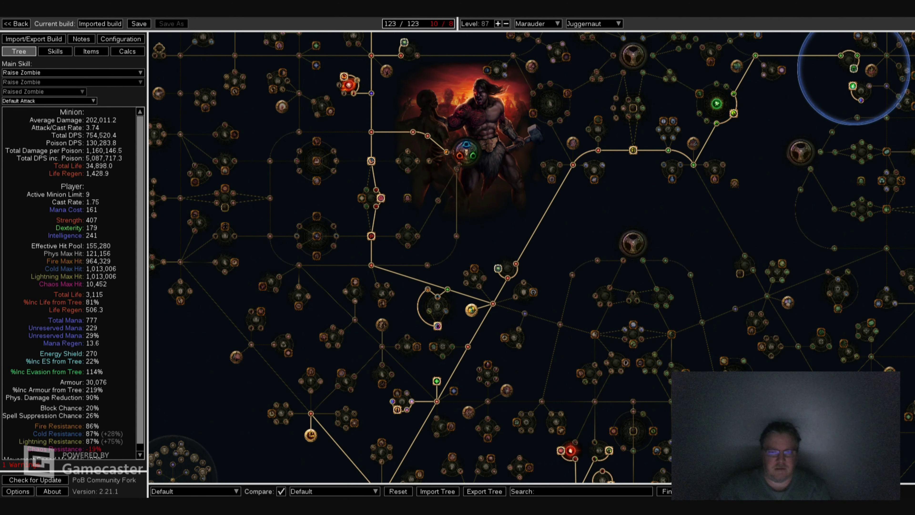
- Allocate an Endurance node near the Marauder start, reaching 124 of 123 points
{"action": "left_click_drag", "start_coordinate": [505, 252], "coordinate": [651, 263]}
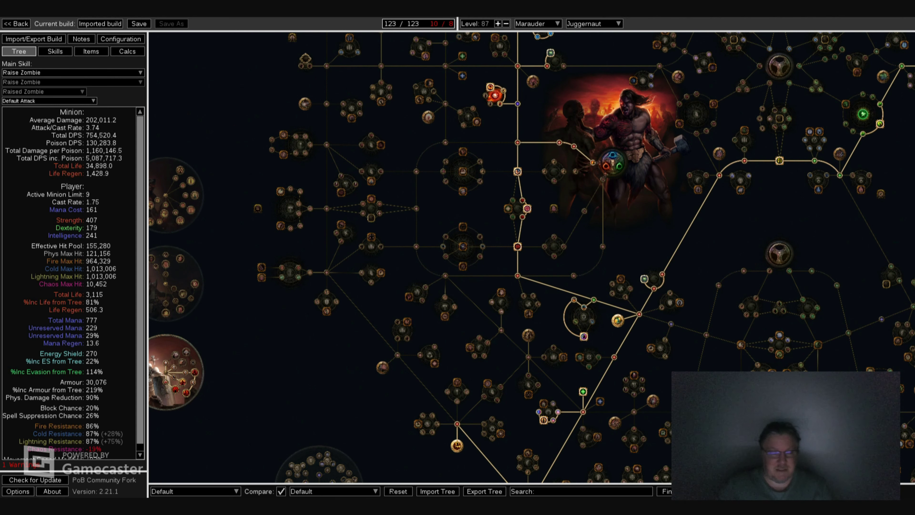
{"action": "left_click_drag", "start_coordinate": [504, 253], "coordinate": [353, 171]}
{"action": "left_click_drag", "start_coordinate": [432, 289], "coordinate": [342, 122]}
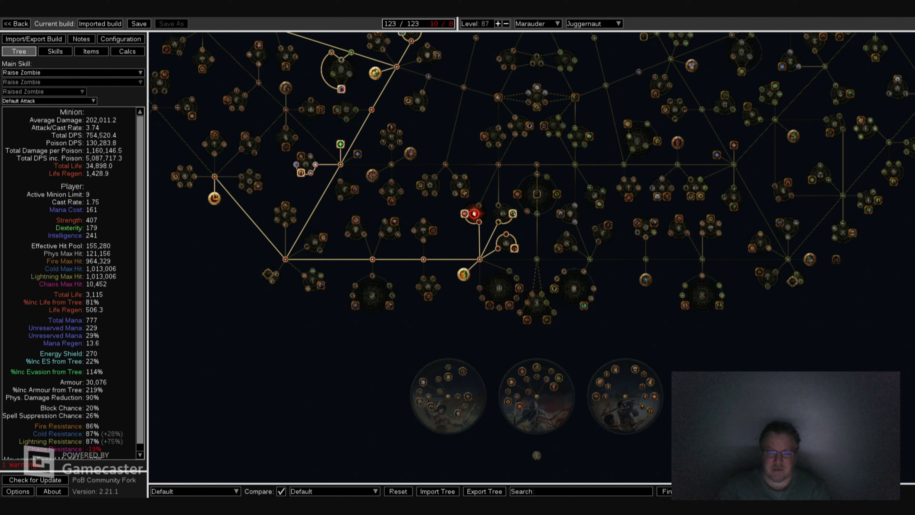
{"action": "left_click_drag", "start_coordinate": [532, 249], "coordinate": [538, 301]}
{"action": "mouse_move", "coordinate": [382, 124]}
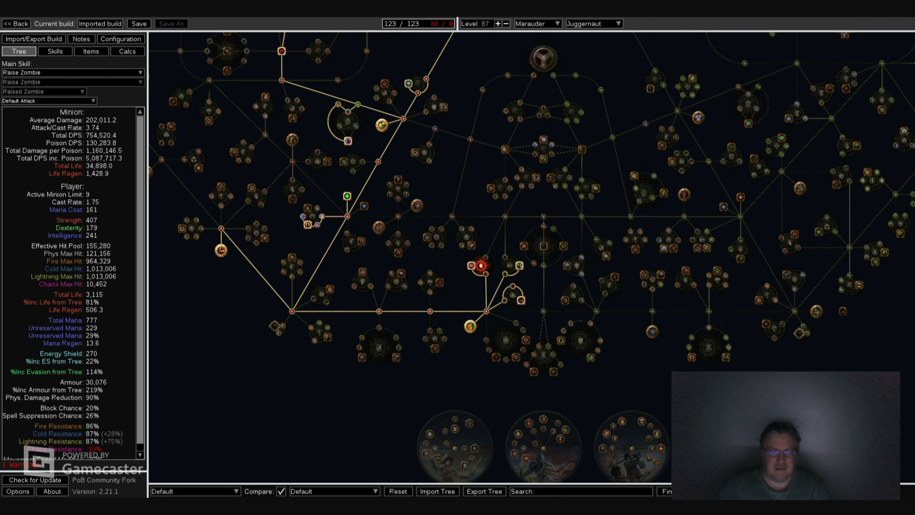
{"action": "mouse_move", "coordinate": [256, 242]}
{"action": "mouse_move", "coordinate": [221, 250]}
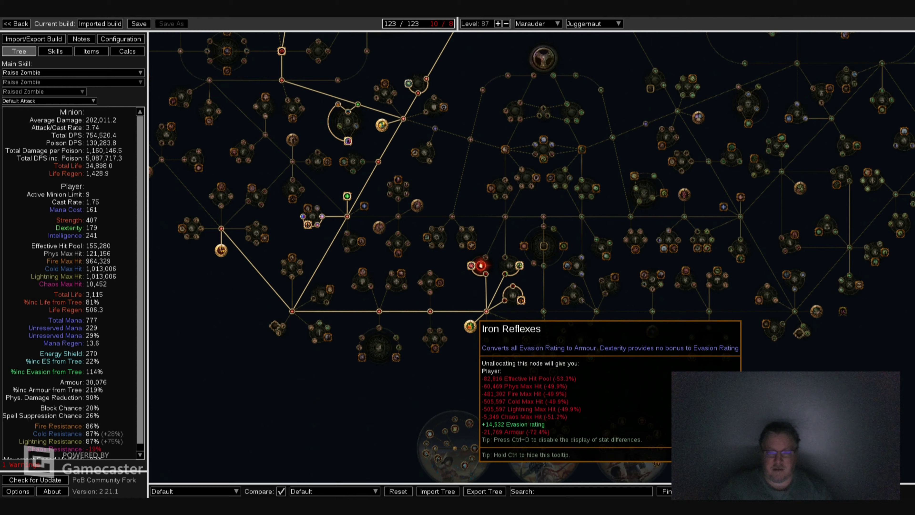
{"action": "left_click_drag", "start_coordinate": [503, 144], "coordinate": [455, 413]}
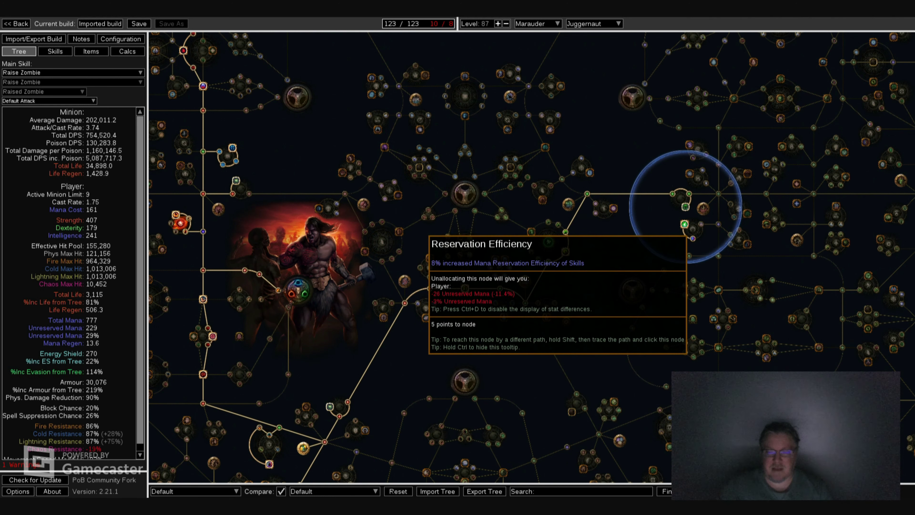
{"action": "left_click_drag", "start_coordinate": [548, 242], "coordinate": [691, 244]}
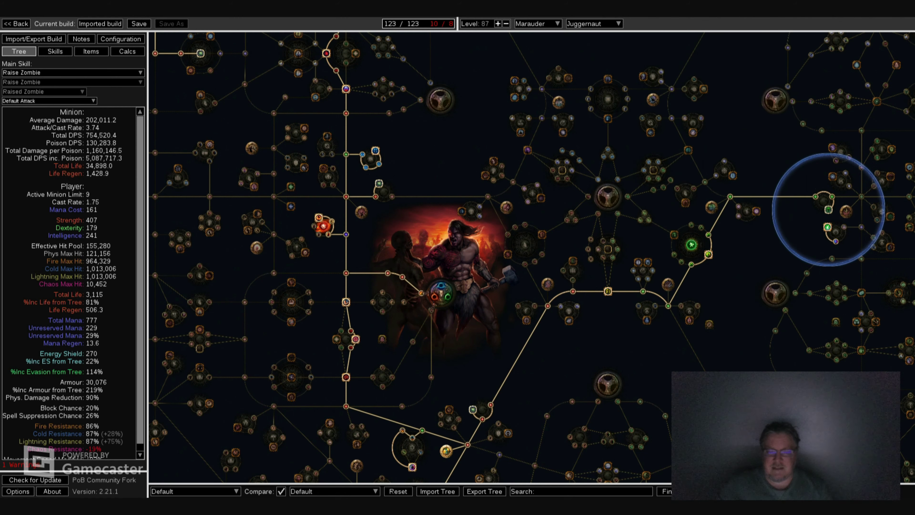
{"action": "left_click_drag", "start_coordinate": [612, 253], "coordinate": [796, 244]}
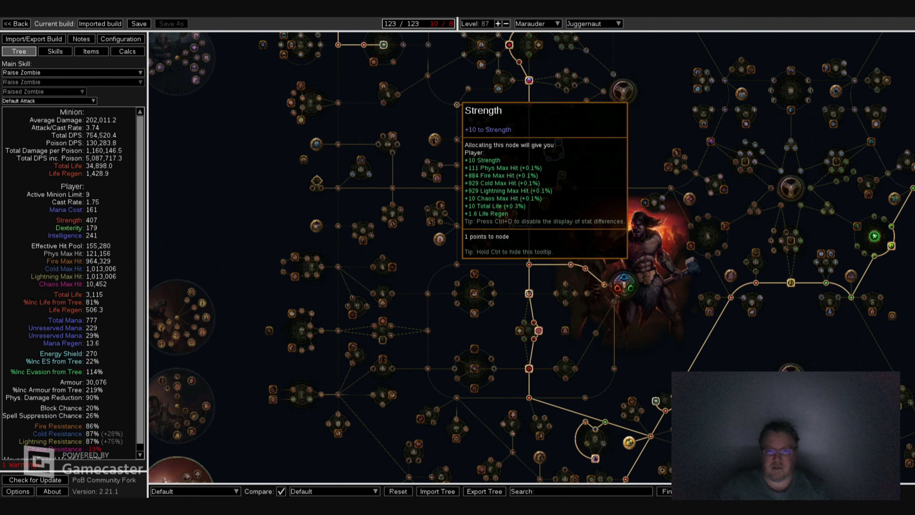
{"action": "left_click_drag", "start_coordinate": [375, 61], "coordinate": [269, 483]}
{"action": "left_click", "coordinate": [375, 214]}
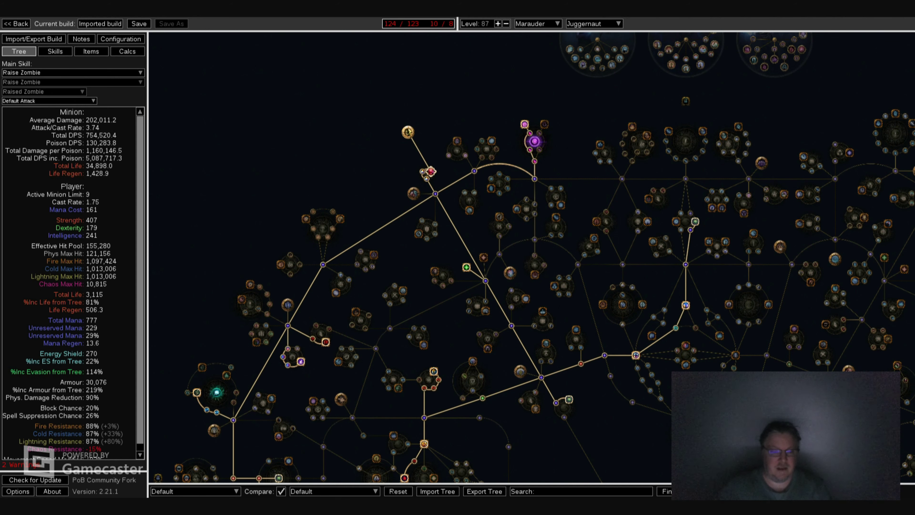
- Inspect the Juggernaut Unflinching ascendancy node
{"action": "left_click_drag", "start_coordinate": [397, 361], "coordinate": [610, 85]}
{"action": "left_click_drag", "start_coordinate": [576, 451], "coordinate": [670, 132]}
{"action": "left_click_drag", "start_coordinate": [409, 315], "coordinate": [433, 228]}
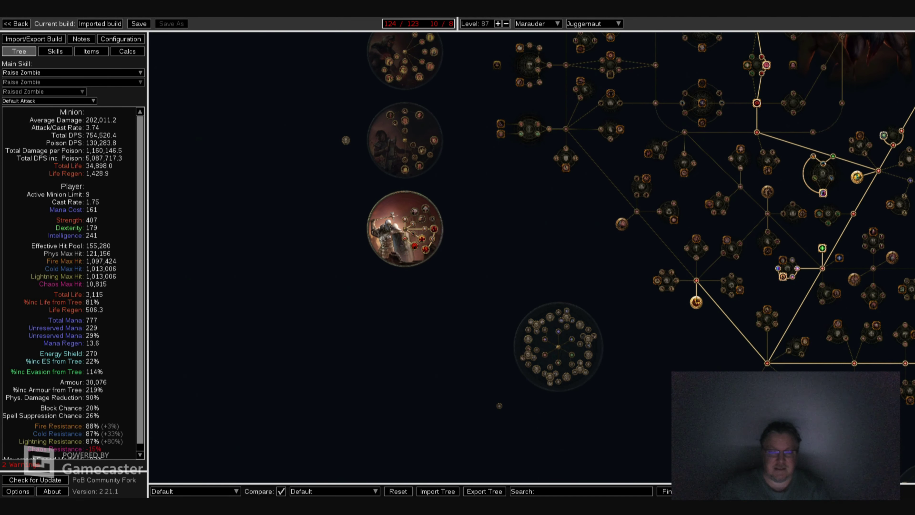
{"action": "mouse_move", "coordinate": [433, 229]}
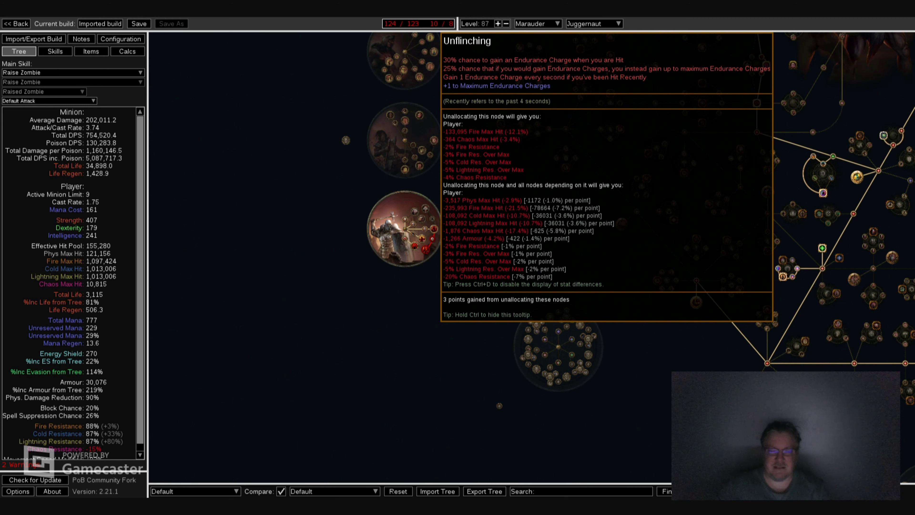
{"action": "mouse_move", "coordinate": [426, 249]}
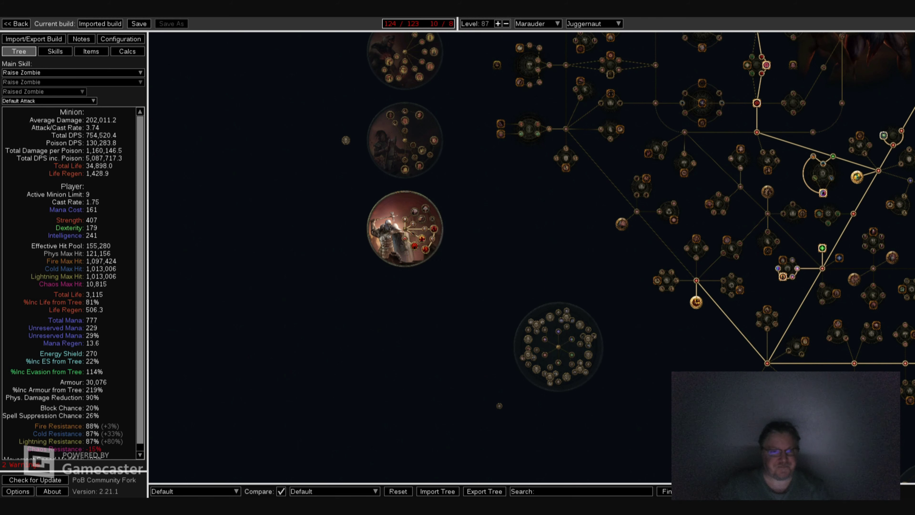
- Deallocate the extra node near the Marauder start, restoring 86% fire resistance
{"action": "left_click_drag", "start_coordinate": [504, 180], "coordinate": [438, 425]}
{"action": "left_click", "coordinate": [536, 67]}
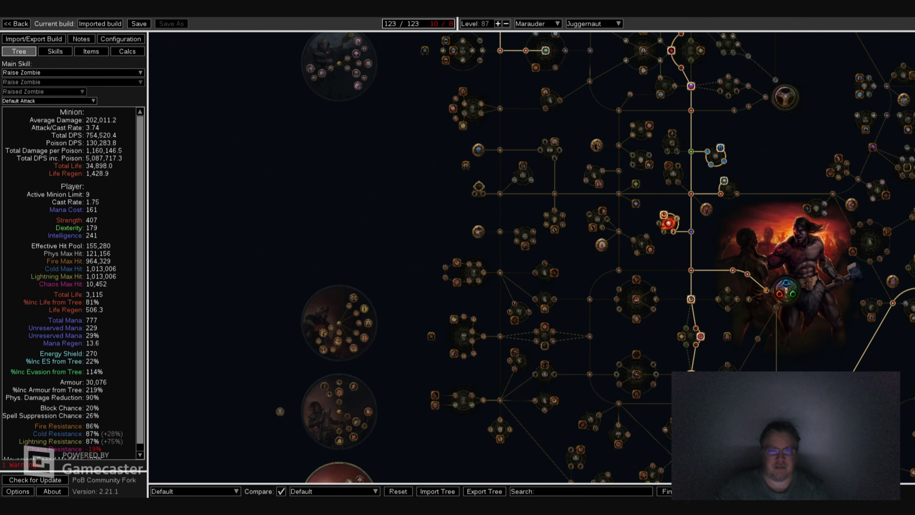
{"action": "left_click_drag", "start_coordinate": [536, 68], "coordinate": [506, 173]}
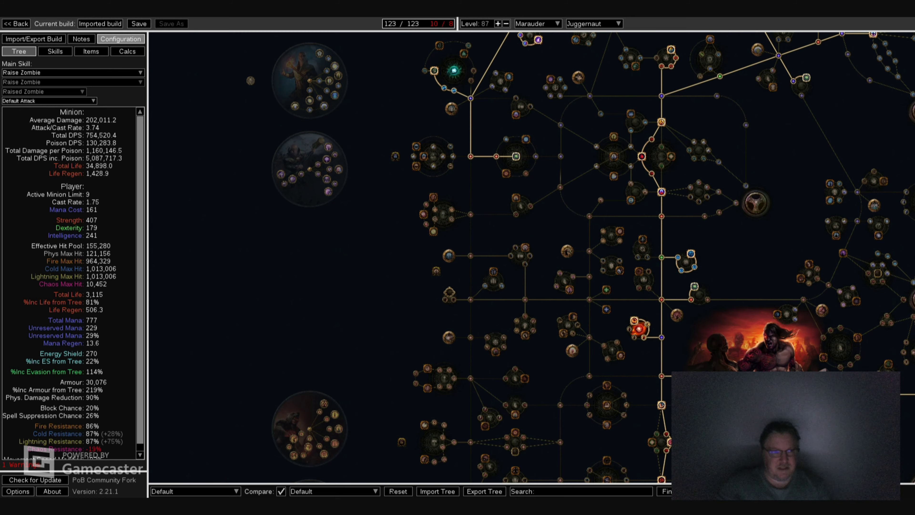
- In Configuration, set 4 endurance charges and turn off 'Are you Fortified?'
{"action": "left_click", "coordinate": [121, 39]}
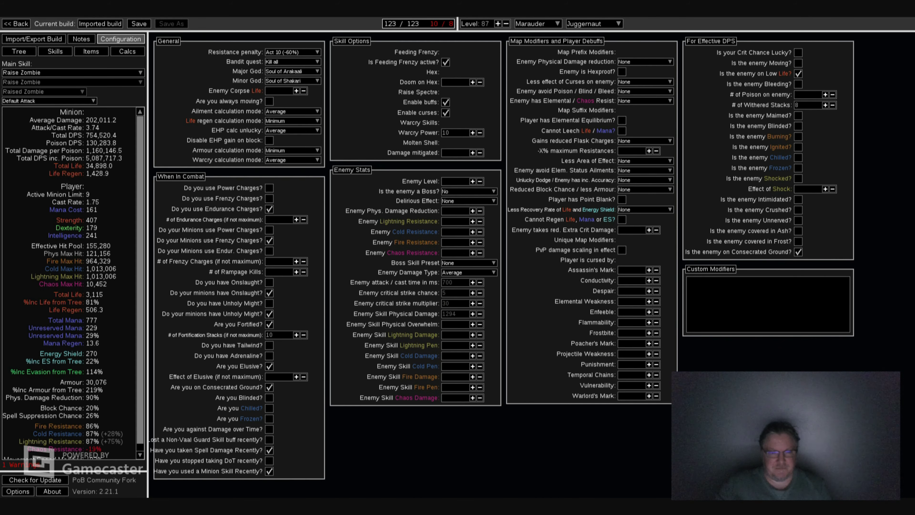
{"action": "left_click", "coordinate": [279, 220]}
{"action": "type", "text": "4"}
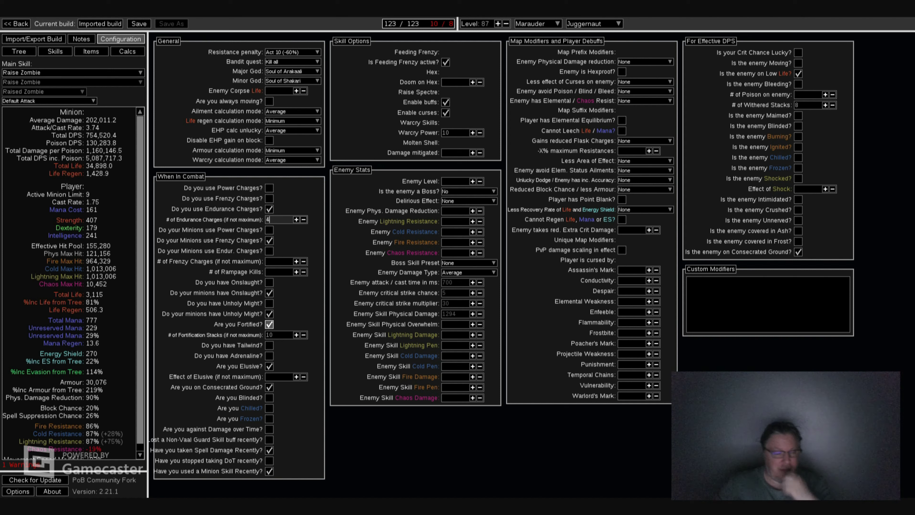
{"action": "left_click", "coordinate": [269, 324]}
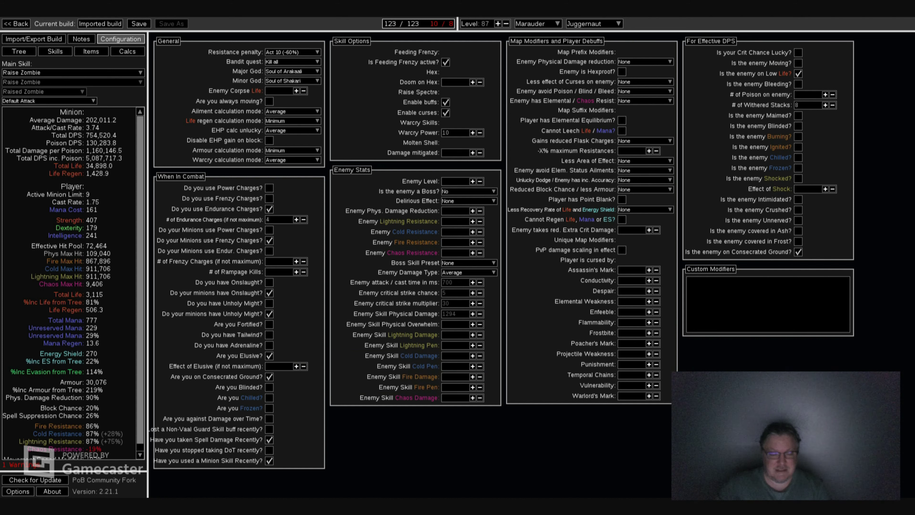
{"action": "left_click", "coordinate": [269, 428]}
{"action": "left_click", "coordinate": [269, 429]}
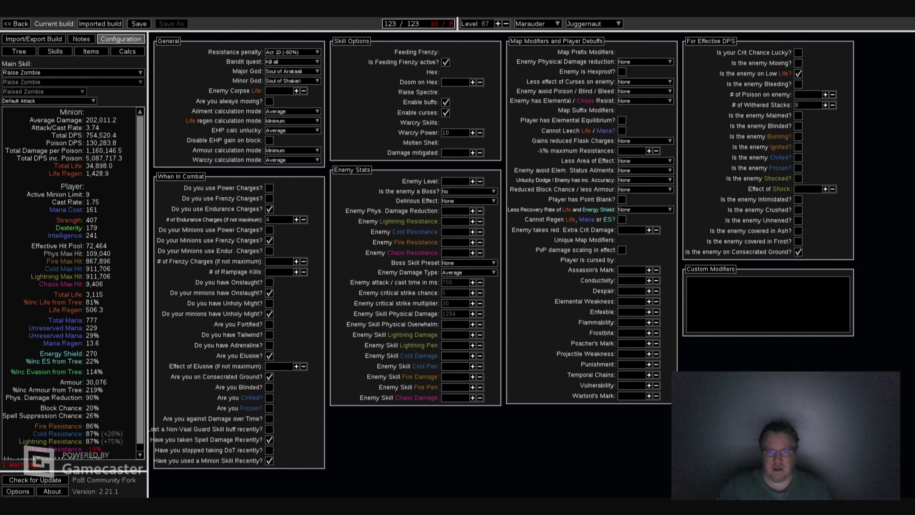
{"action": "mouse_move", "coordinate": [446, 62]}
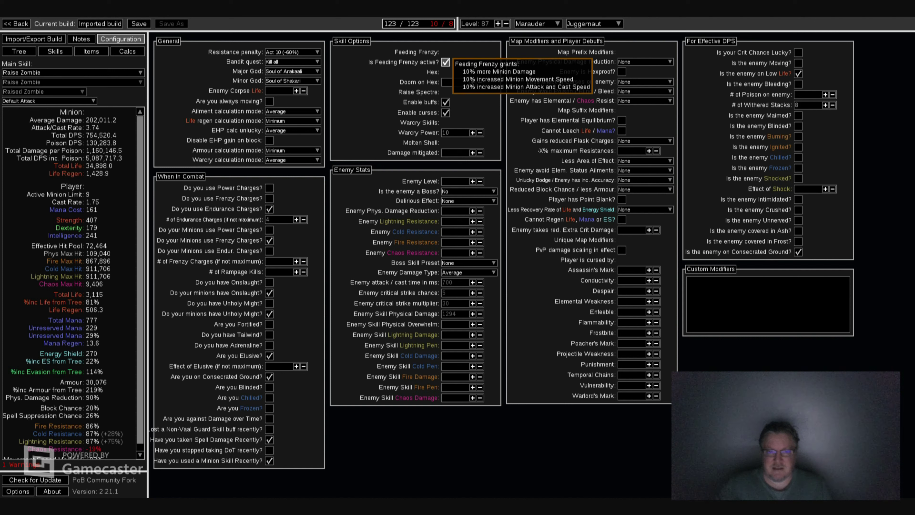
{"action": "mouse_move", "coordinate": [455, 133]}
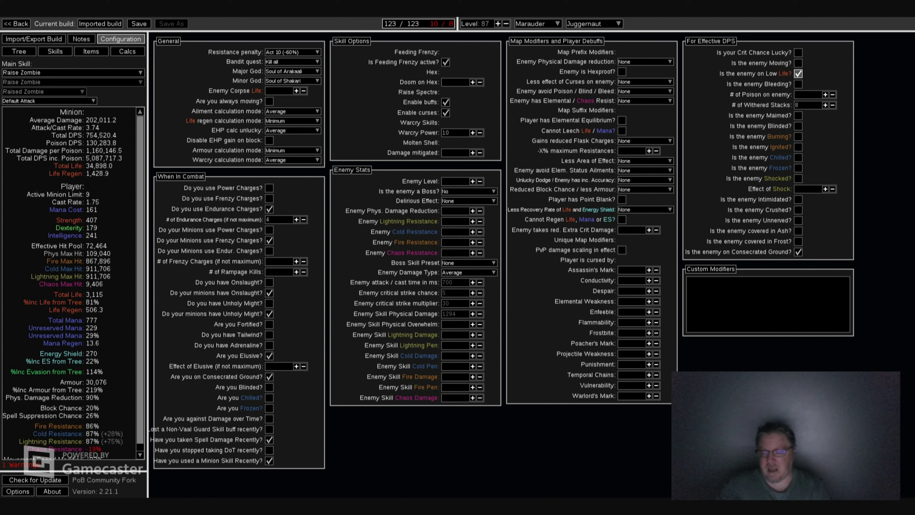
{"action": "left_click", "coordinate": [798, 73]}
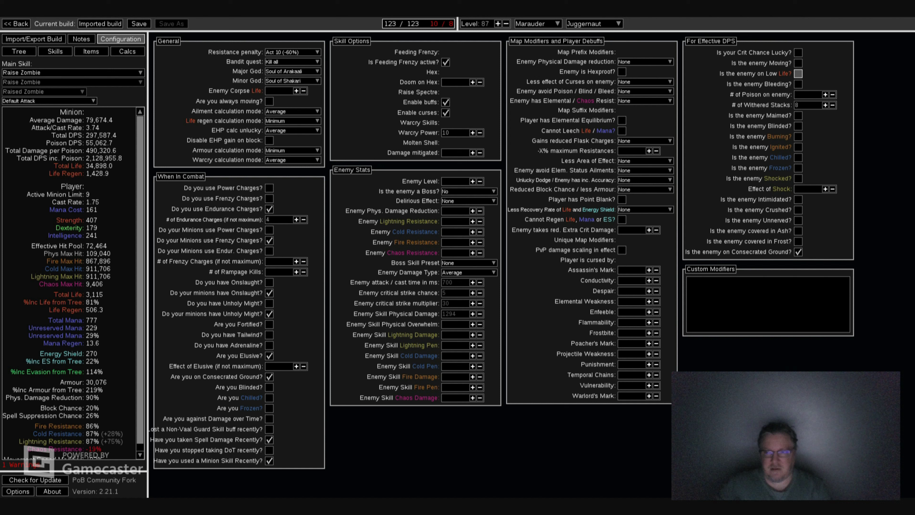
{"action": "left_click", "coordinate": [798, 73]}
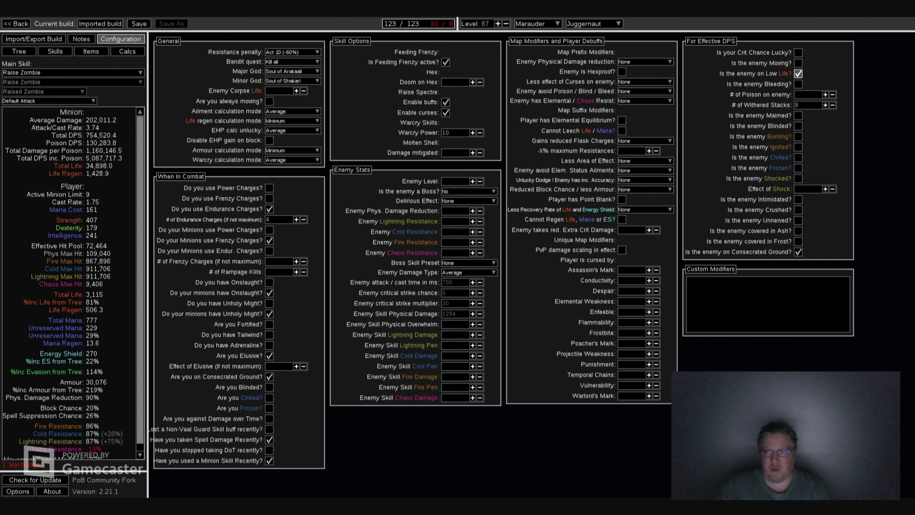
{"action": "mouse_move", "coordinate": [806, 105]}
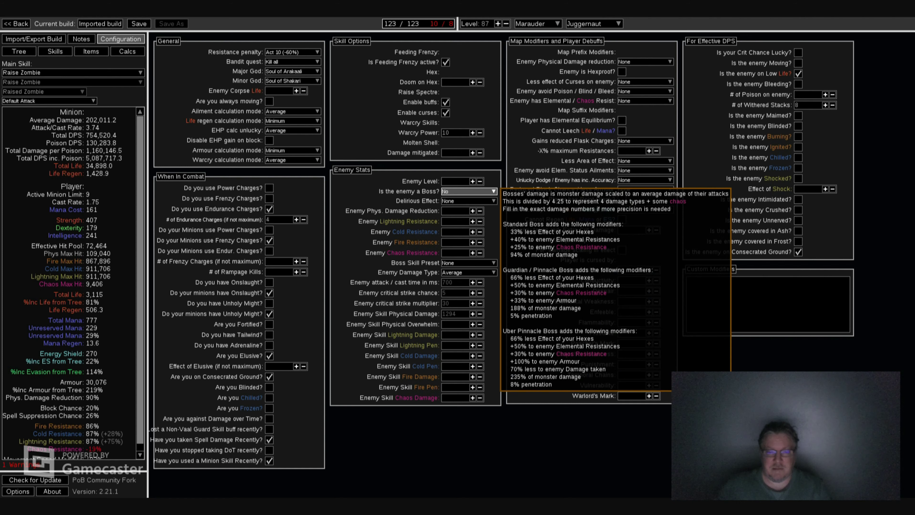
- Try Guardian/Pinnacle Boss, then leave the enemy set to Uber Pinnacle Boss
{"action": "left_click", "coordinate": [468, 192]}
{"action": "left_click", "coordinate": [468, 216]}
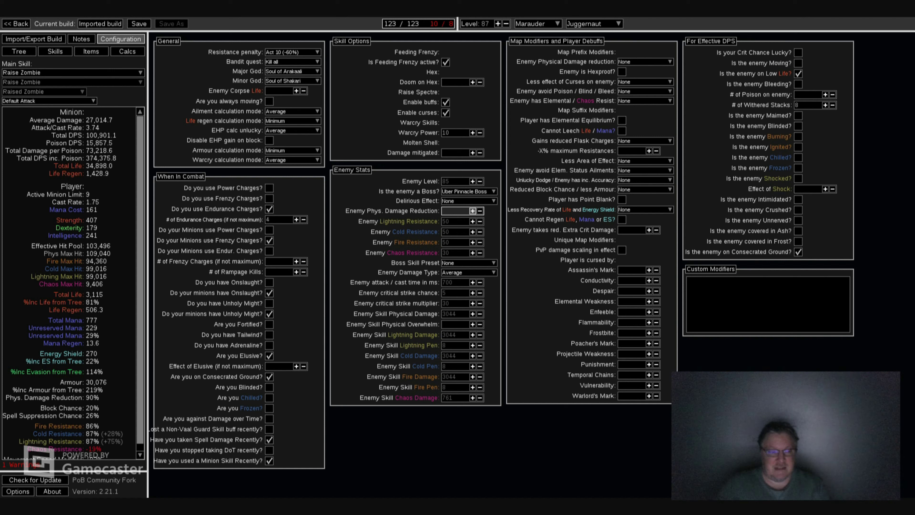
{"action": "left_click", "coordinate": [468, 191]}
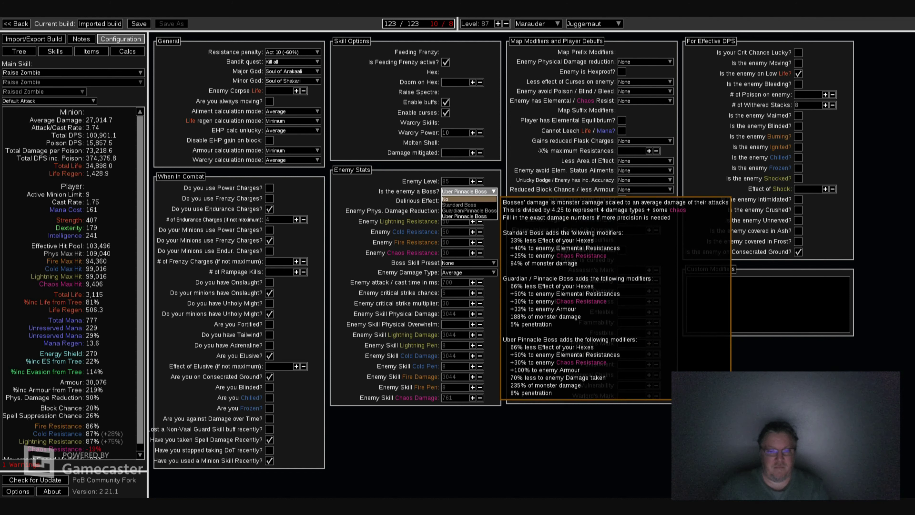
{"action": "left_click", "coordinate": [468, 210]}
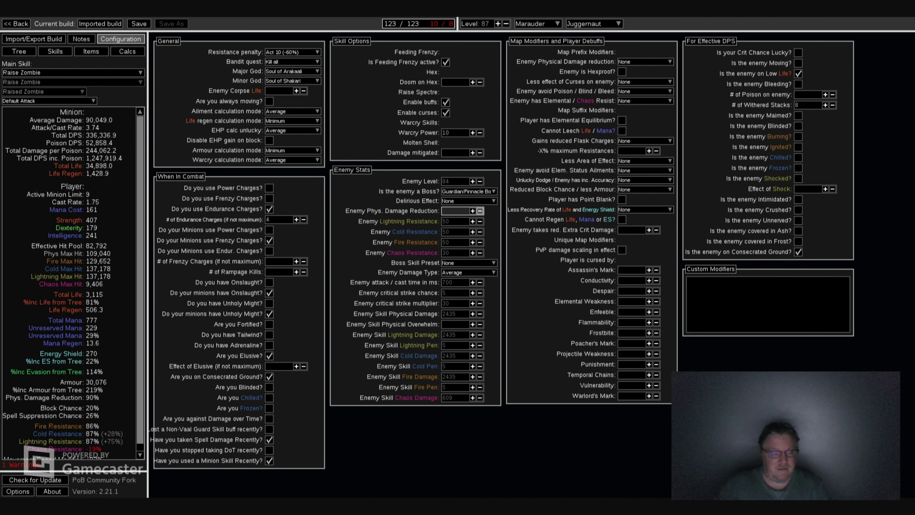
{"action": "left_click", "coordinate": [468, 191]}
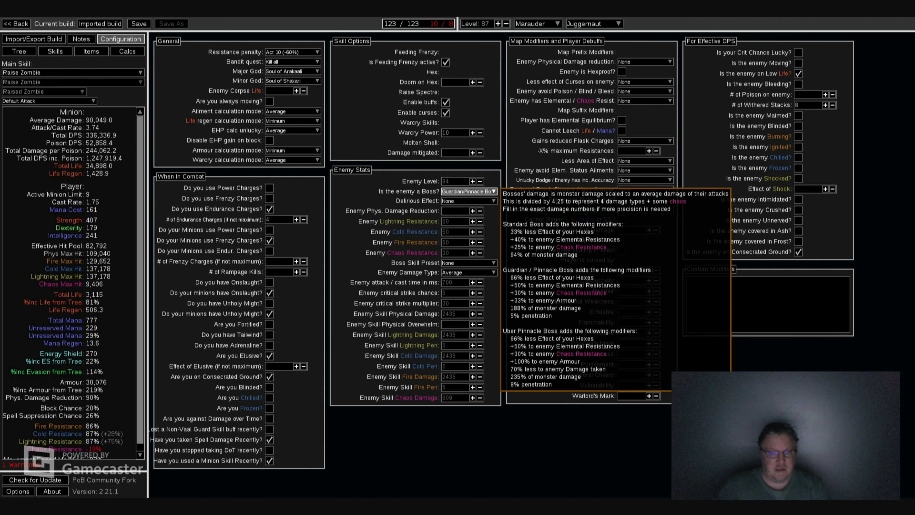
{"action": "left_click", "coordinate": [465, 216]}
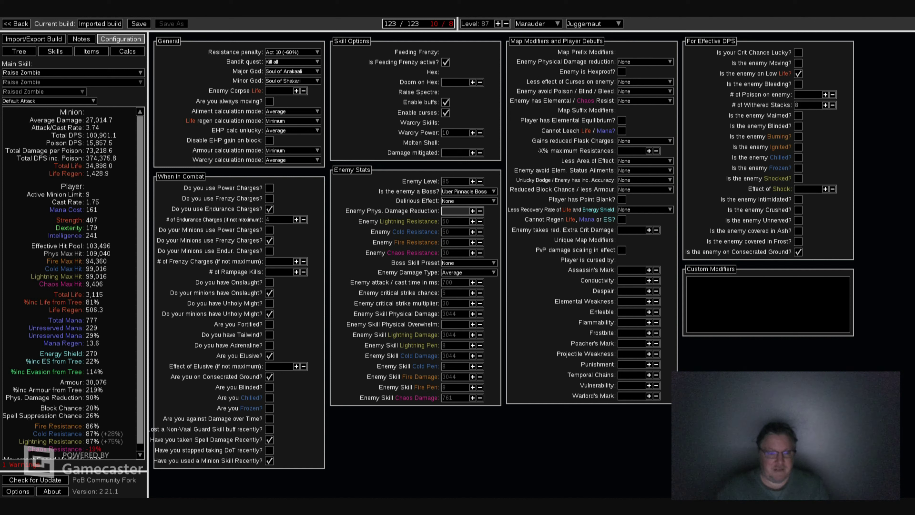
- Open the Items page and inspect the equipped gear's tooltips
{"action": "left_click", "coordinate": [91, 51]}
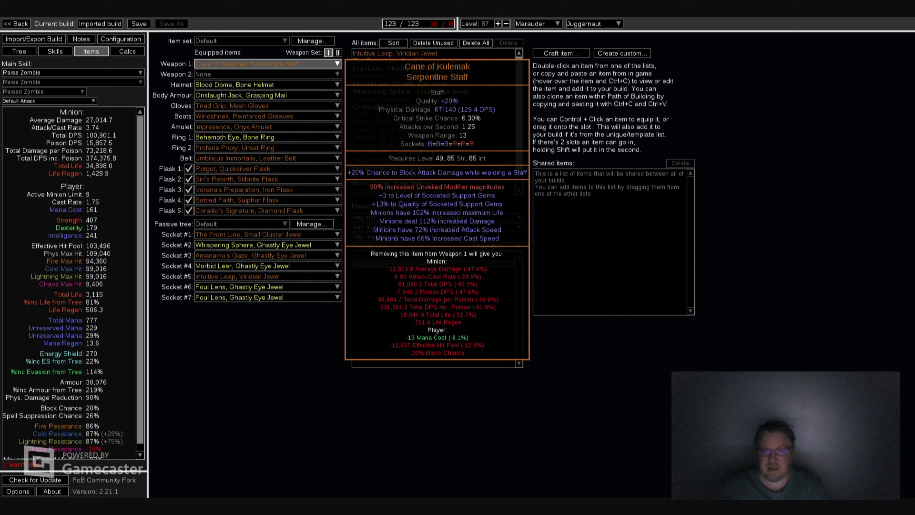
{"action": "mouse_move", "coordinate": [267, 85]}
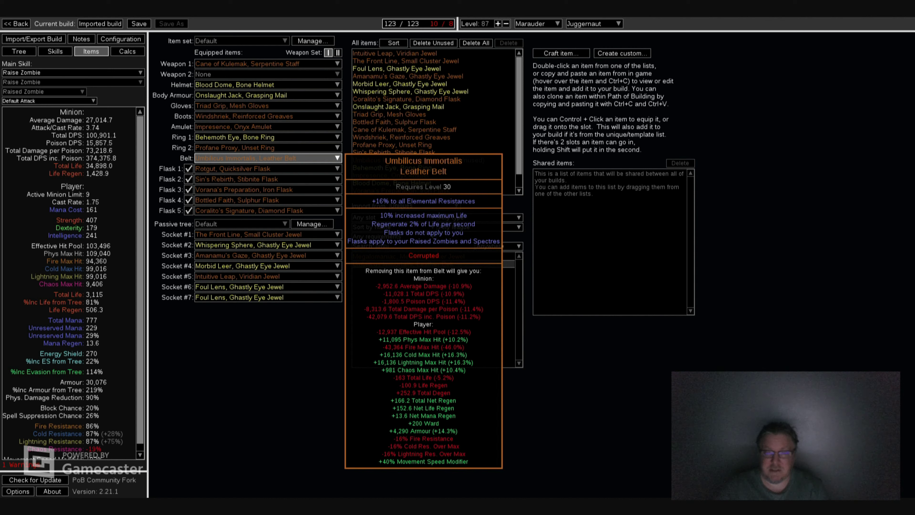
- Inspect the equipped belt and flasks on the Items page
{"action": "mouse_move", "coordinate": [267, 168]}
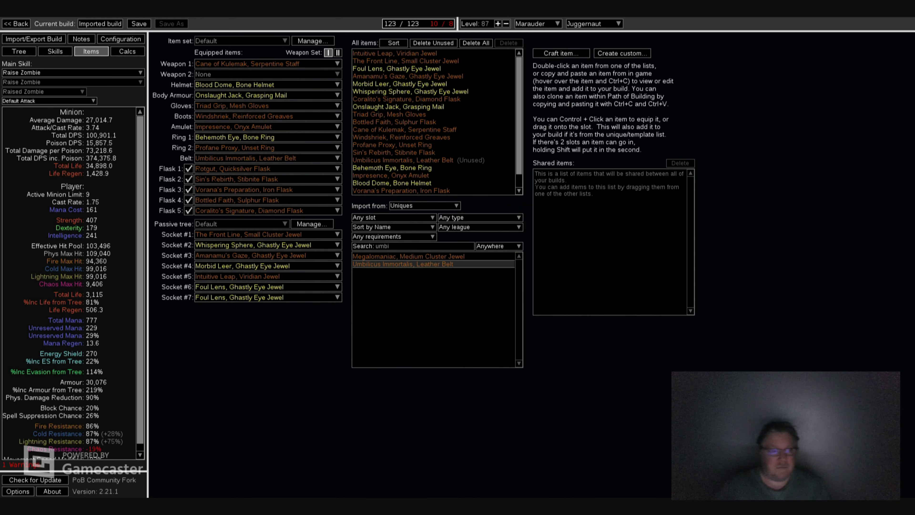
- Switch to Skills and view the Raise Zombie group's gems
{"action": "left_click", "coordinate": [55, 52]}
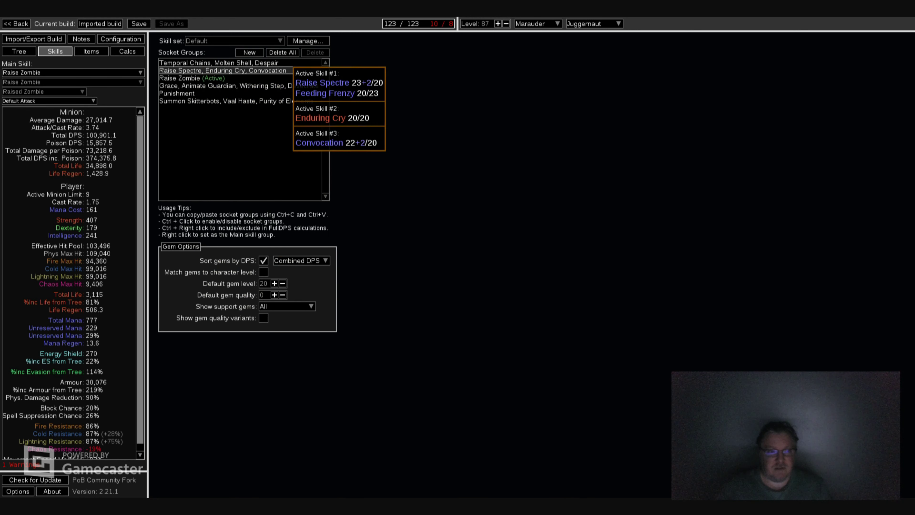
{"action": "left_click", "coordinate": [216, 78]}
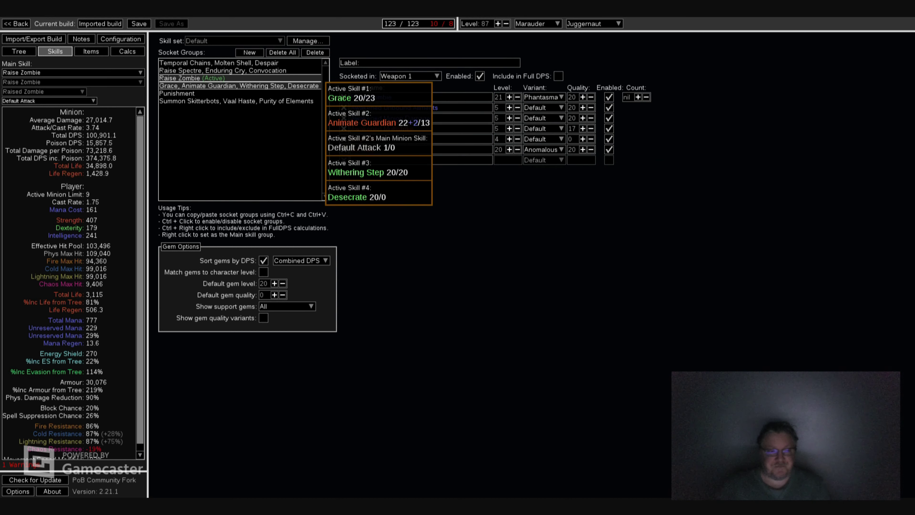
- View the Grace aura group, then the lone Punishment curse gem in Ring 2
{"action": "left_click", "coordinate": [237, 86]}
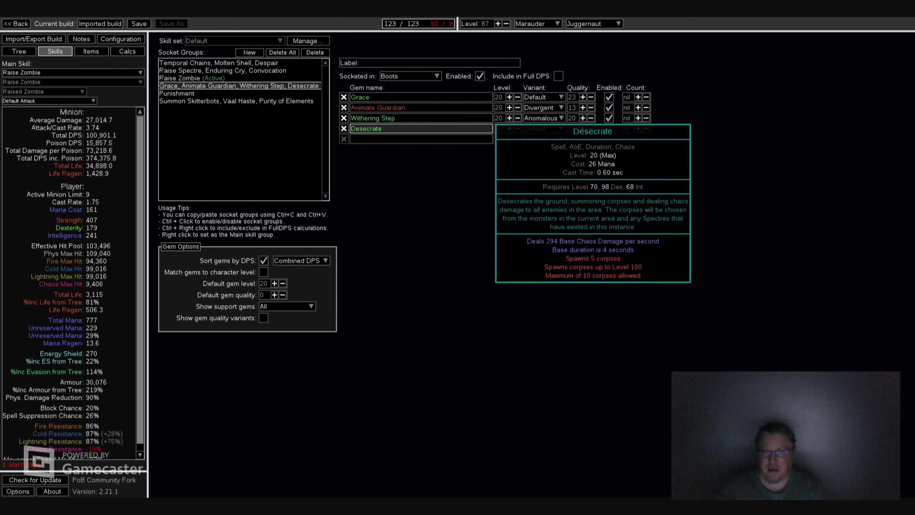
{"action": "left_click", "coordinate": [216, 93]}
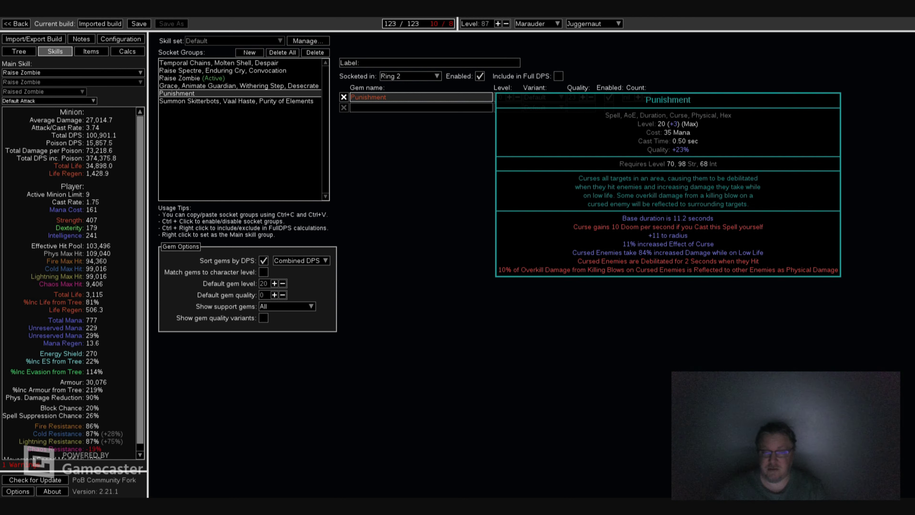
- Show the gems in the Summon Skitterbots socket group
{"action": "left_click", "coordinate": [274, 101]}
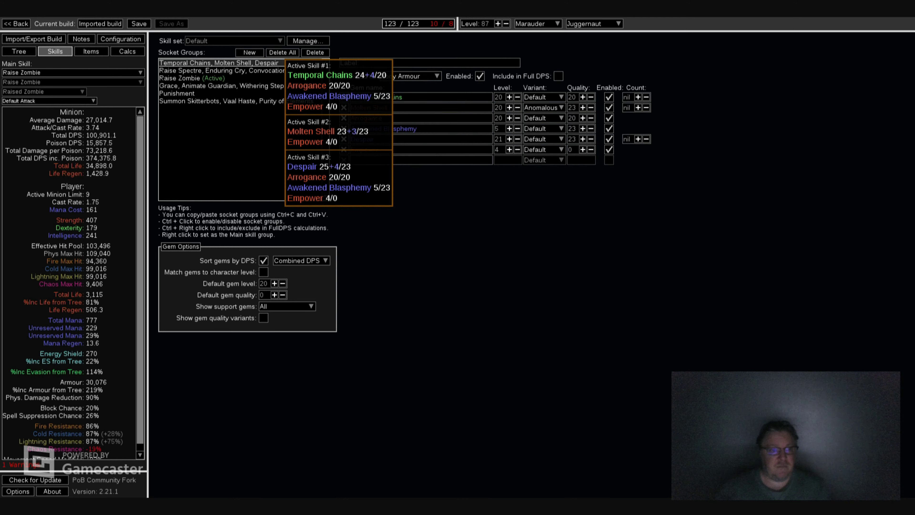
- View the Temporal Chains, Molten Shell, Despair group, then the Raise Spectre group
{"action": "left_click", "coordinate": [238, 62]}
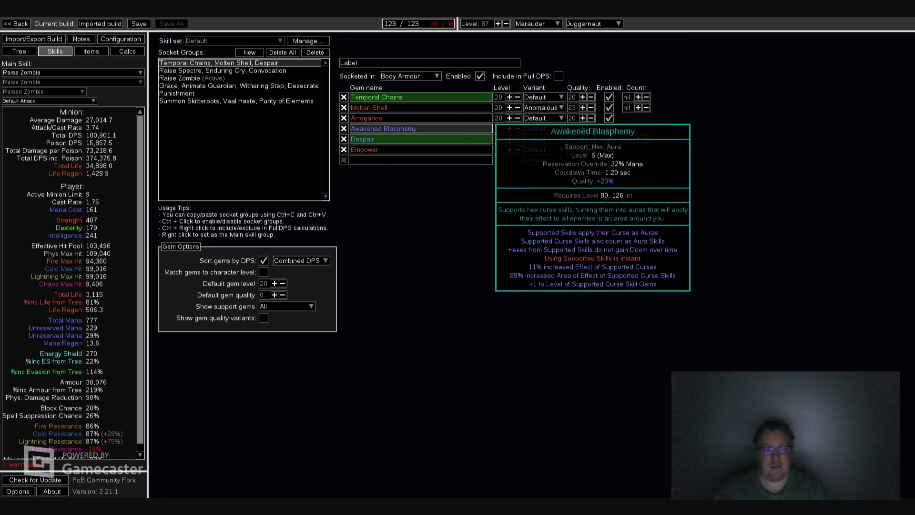
{"action": "left_click", "coordinate": [290, 70]}
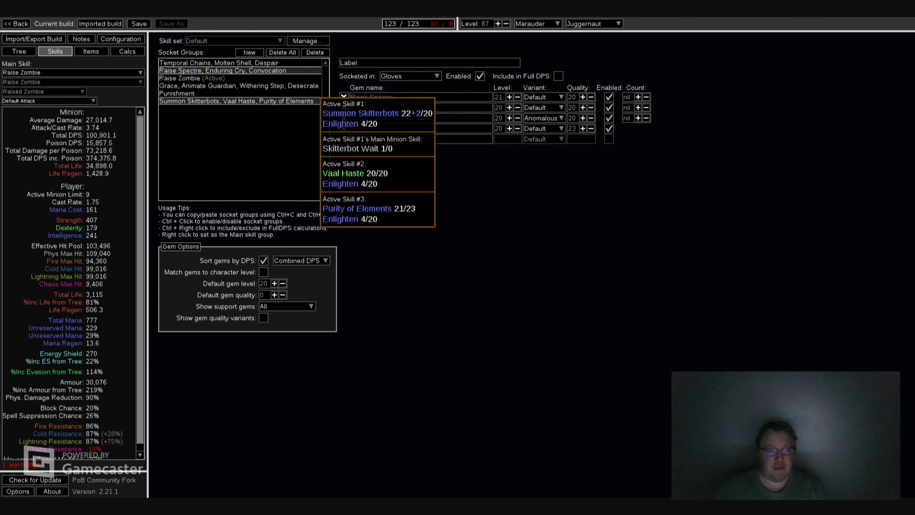
- Glance through the Configuration, Items and Skills tabs, ending on the passive tree
{"action": "left_click", "coordinate": [121, 39]}
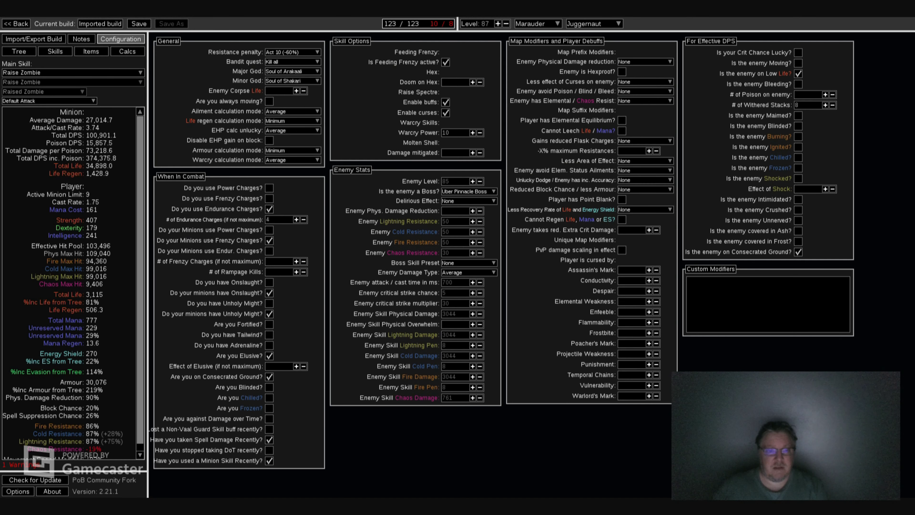
{"action": "left_click", "coordinate": [91, 52]}
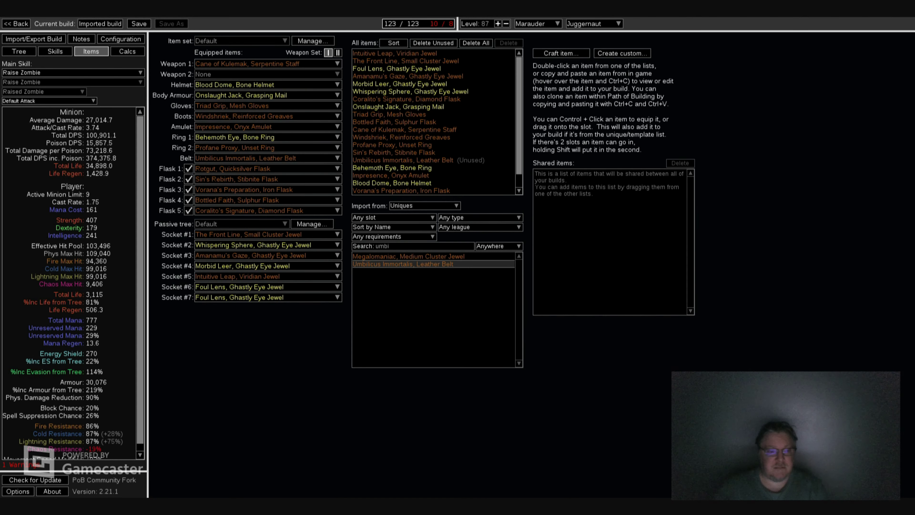
{"action": "left_click", "coordinate": [55, 51]}
{"action": "left_click", "coordinate": [18, 51]}
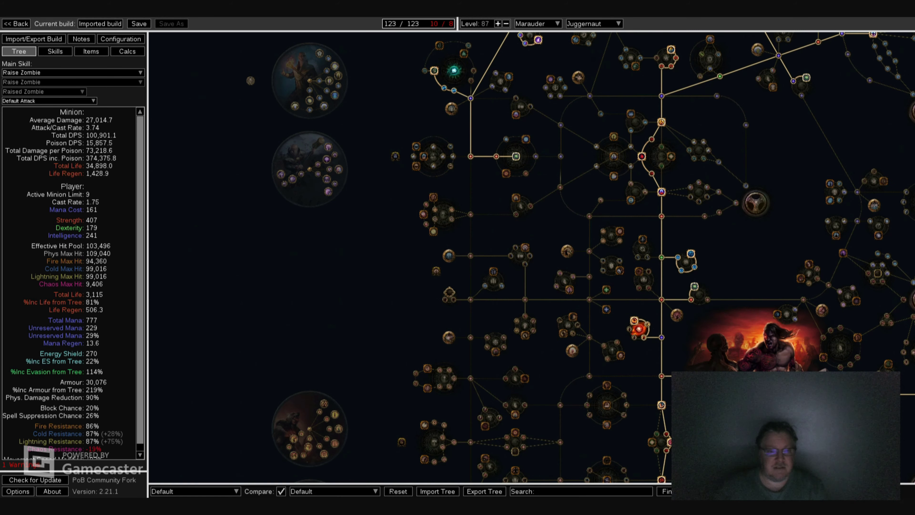
- Zoom the passive tree into the Juggernaut ascendancy to show the Indomitable Resolve node
{"action": "left_click_drag", "start_coordinate": [468, 288], "coordinate": [510, 119]}
{"action": "left_click_drag", "start_coordinate": [463, 267], "coordinate": [566, 310]}
{"action": "scroll", "coordinate": [499, 278], "scroll_direction": "up", "scroll_amount": 2}
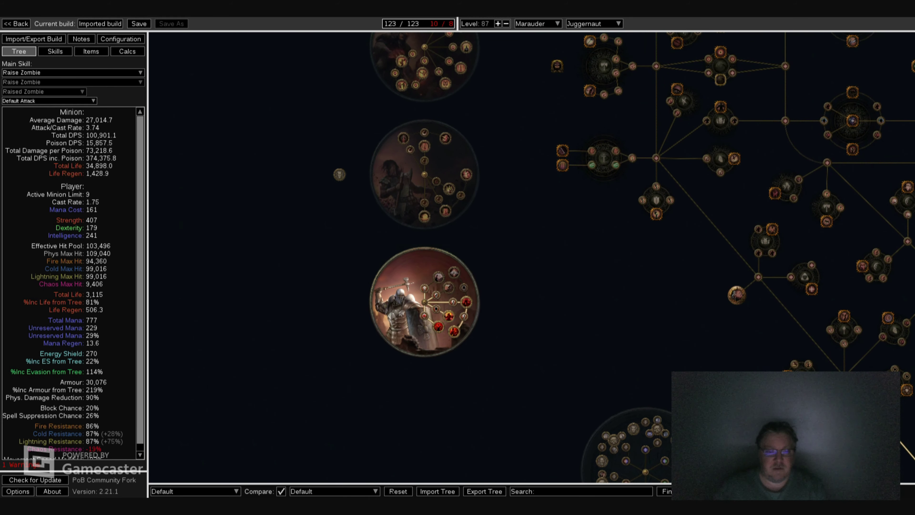
{"action": "mouse_move", "coordinate": [339, 174]}
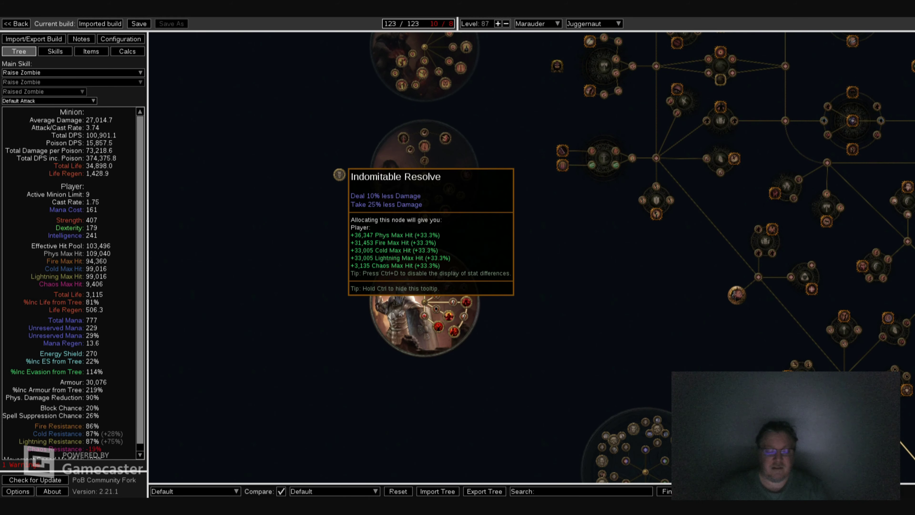